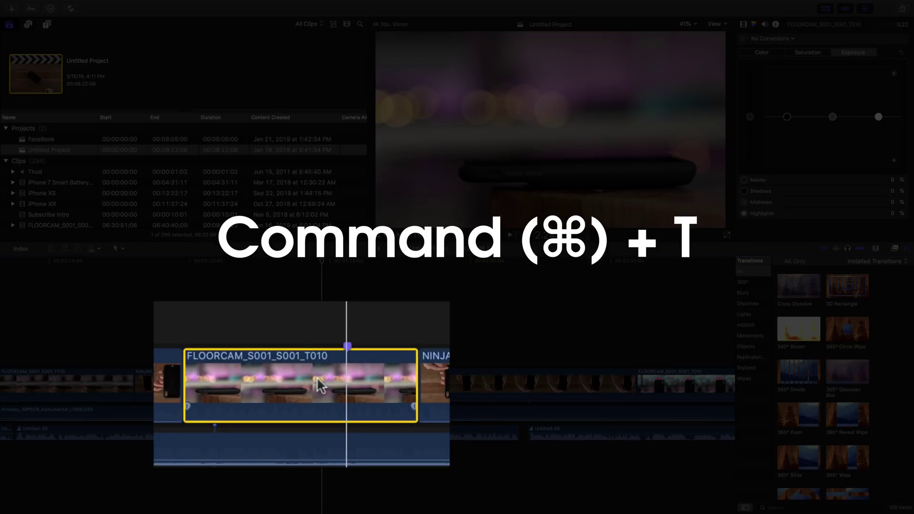
Add default cross dissolves to both ends of the FLOORCAM clip and play them back.
key("super+t")
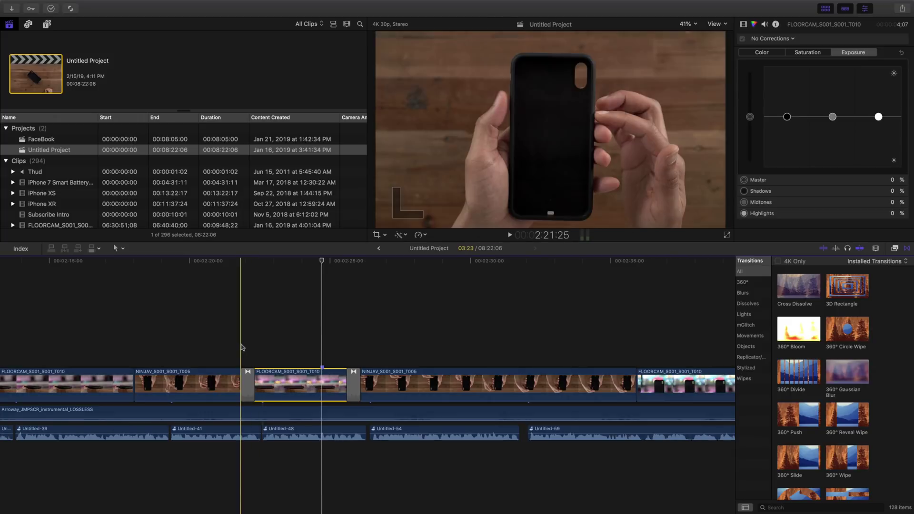
key("space")
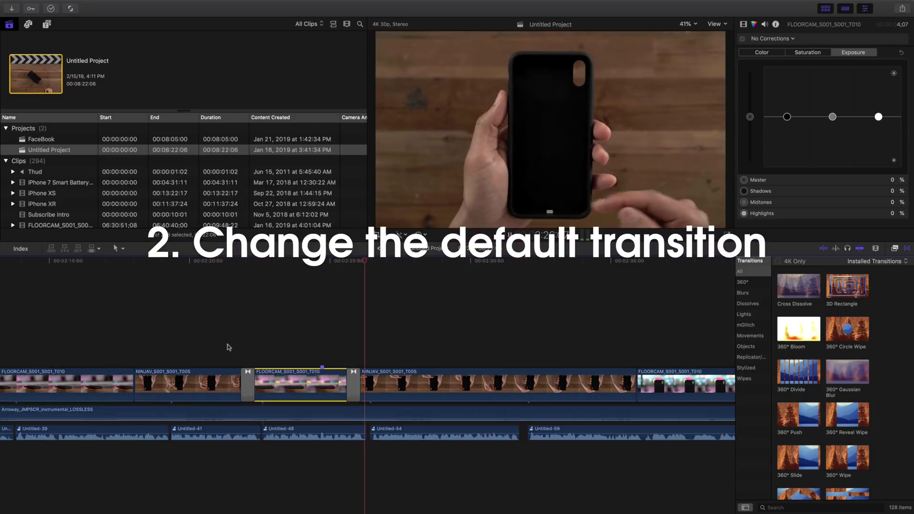
Undo the cross dissolves and make Puzzle from Movements the default transition.
scroll(228, 347, "up", 2)
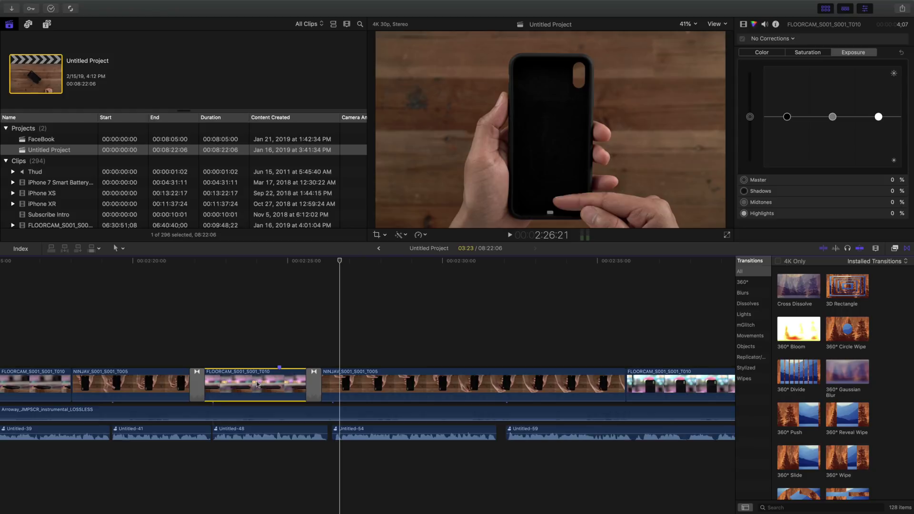
key("super+z")
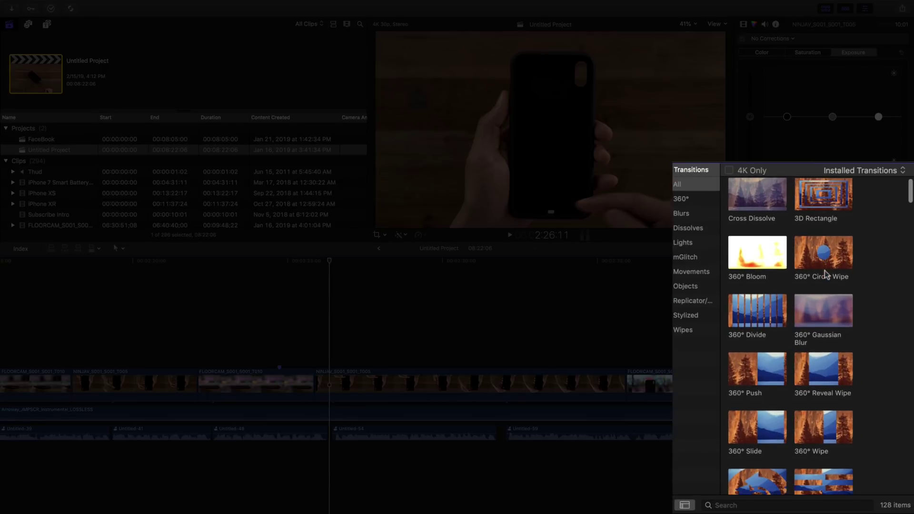
scroll(848, 338, "down", 2)
scroll(826, 275, "up", 2)
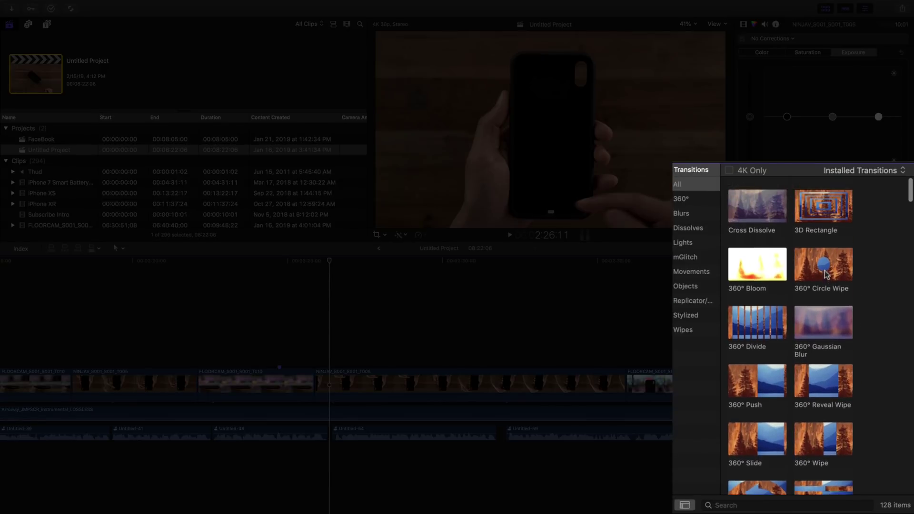
left_click(689, 274)
scroll(783, 318, "down", 6)
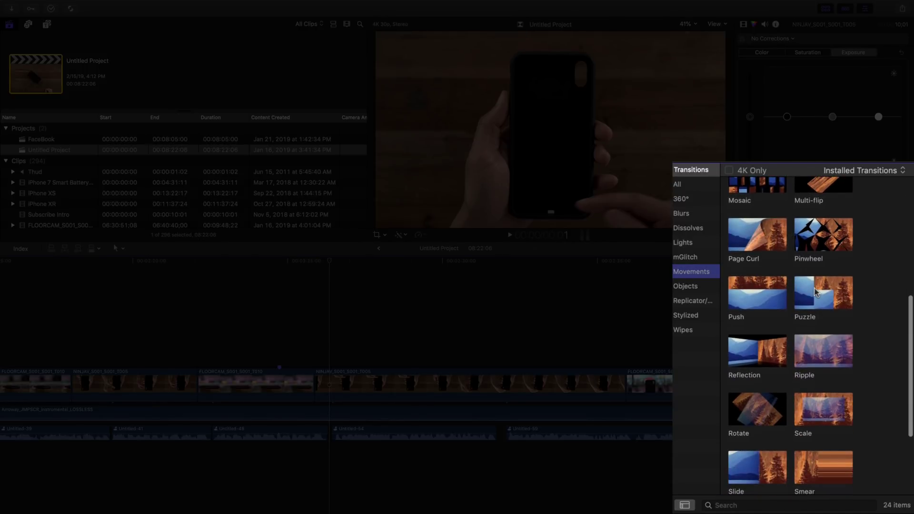
right_click(815, 291)
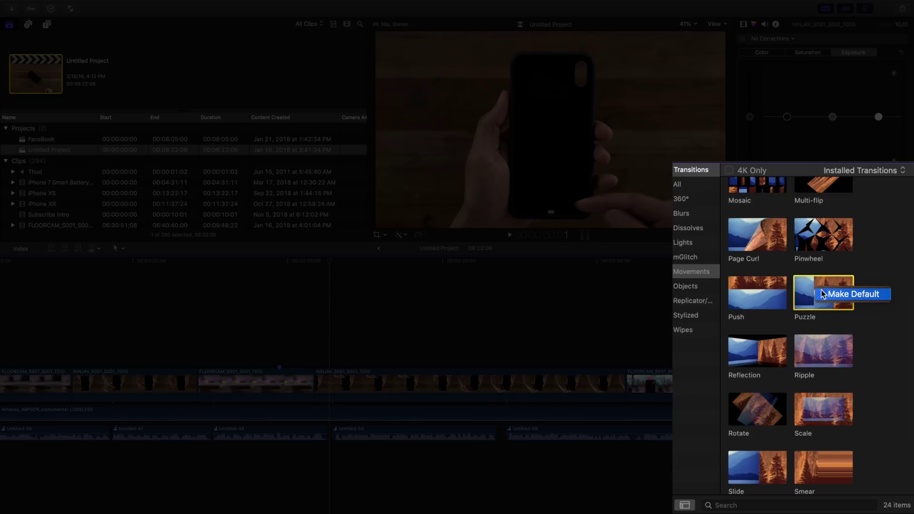
left_click(826, 294)
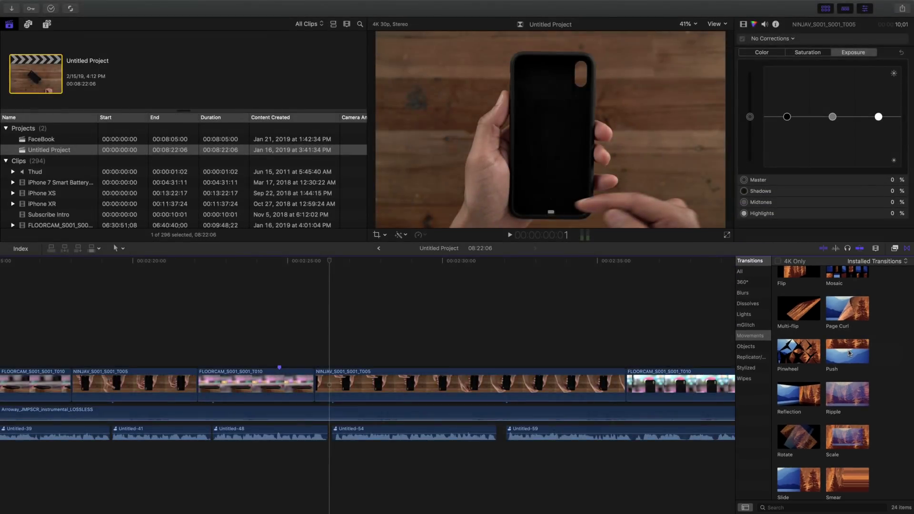
scroll(850, 353, "up", 6)
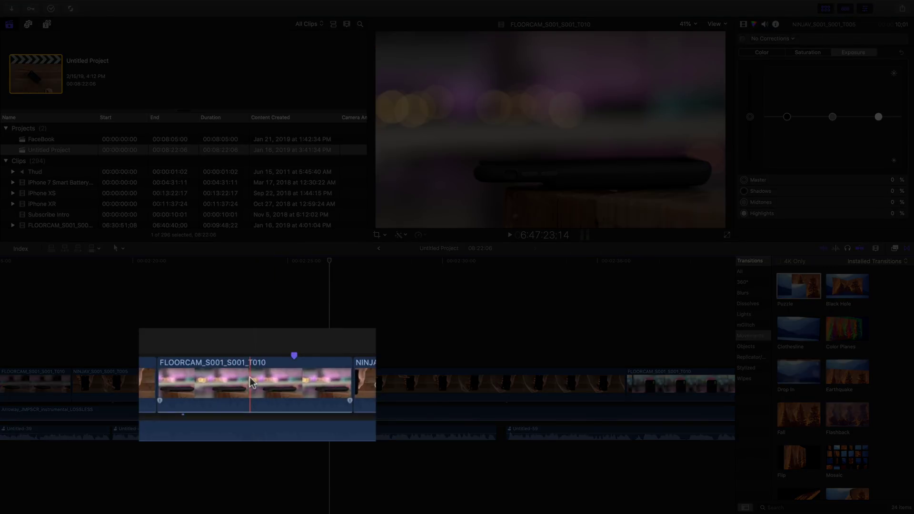
Add Puzzle transitions to both ends of the middle FLOORCAM clip and preview them.
left_click(250, 378)
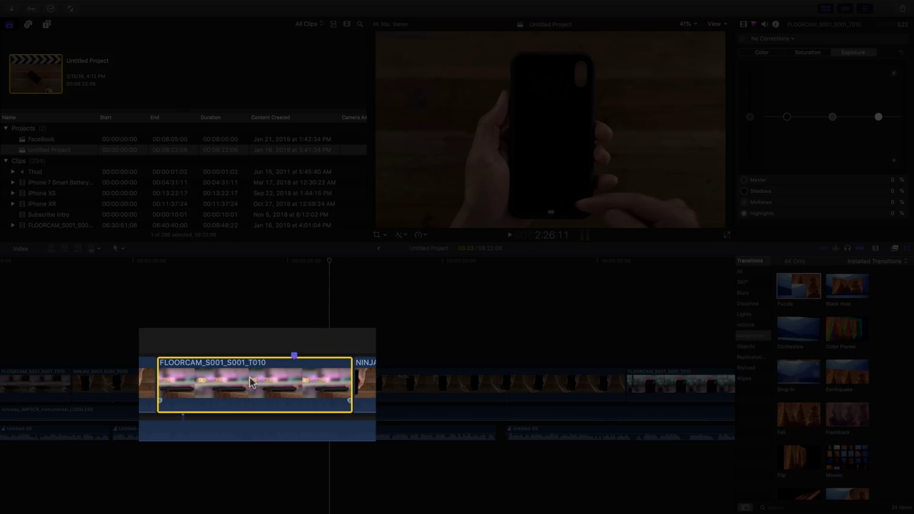
key("super+t")
key("space")
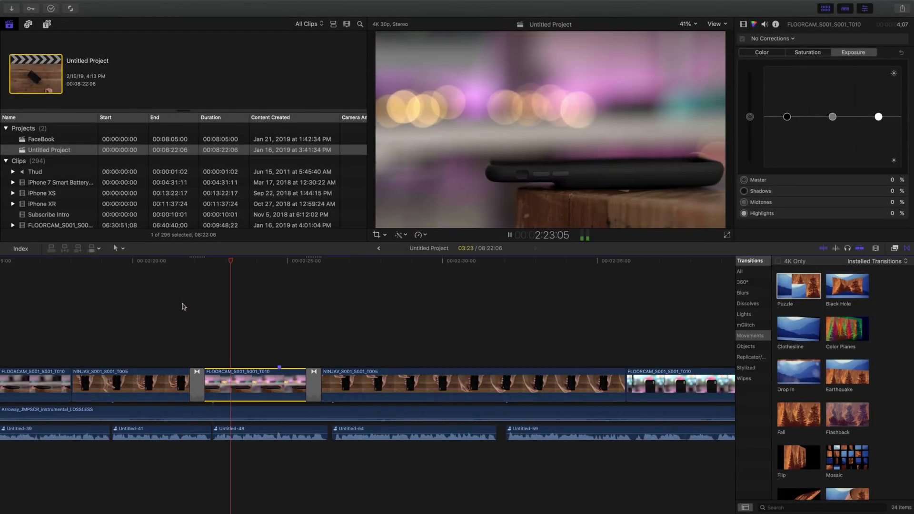
left_click(183, 305)
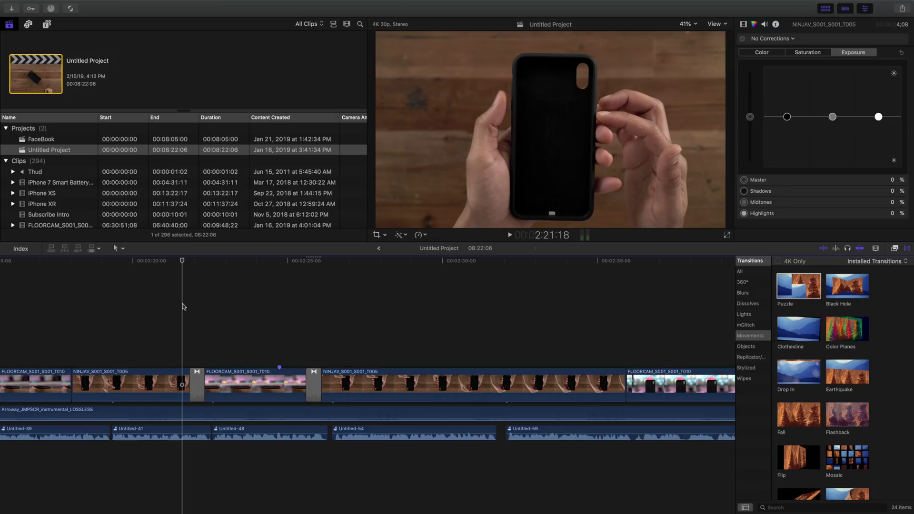
key("space")
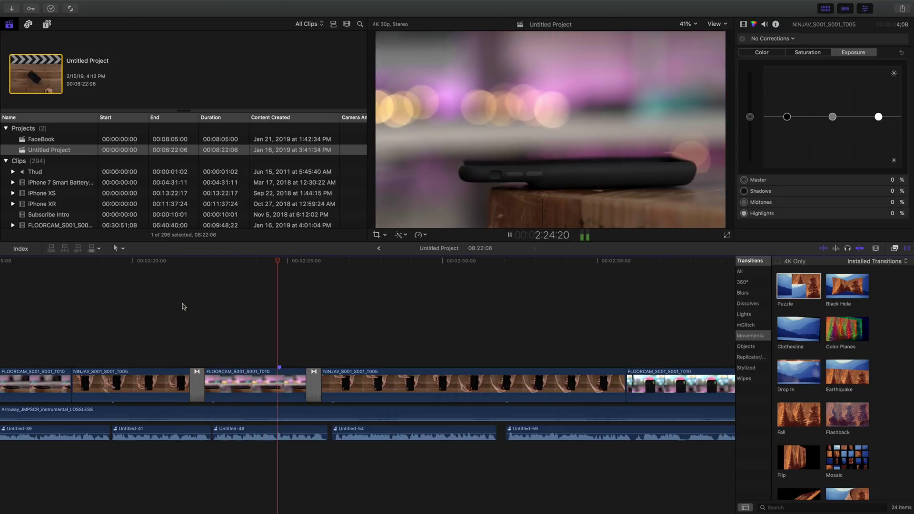
key("space")
Show the Dissolves transitions and check the 2.50-second Transition Duration in Editing preferences.
left_click(748, 304)
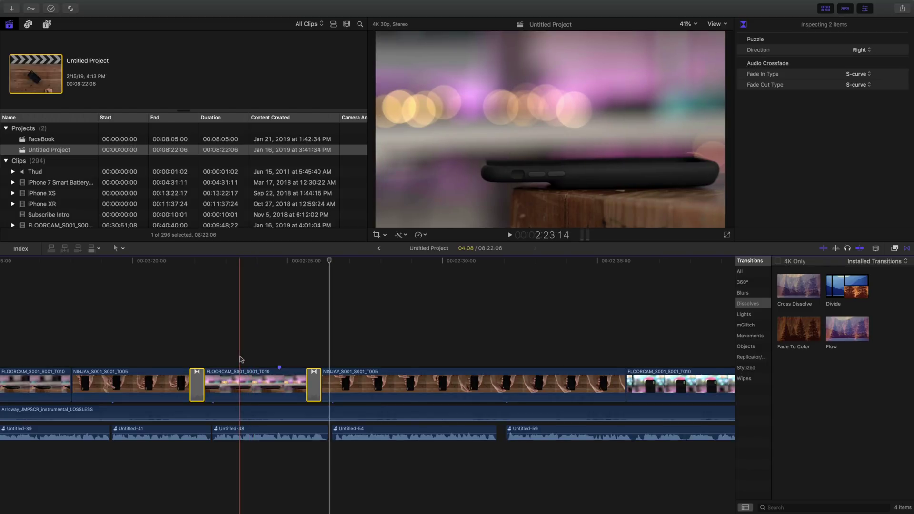
mouse_move(101, 3)
left_click(51, 5)
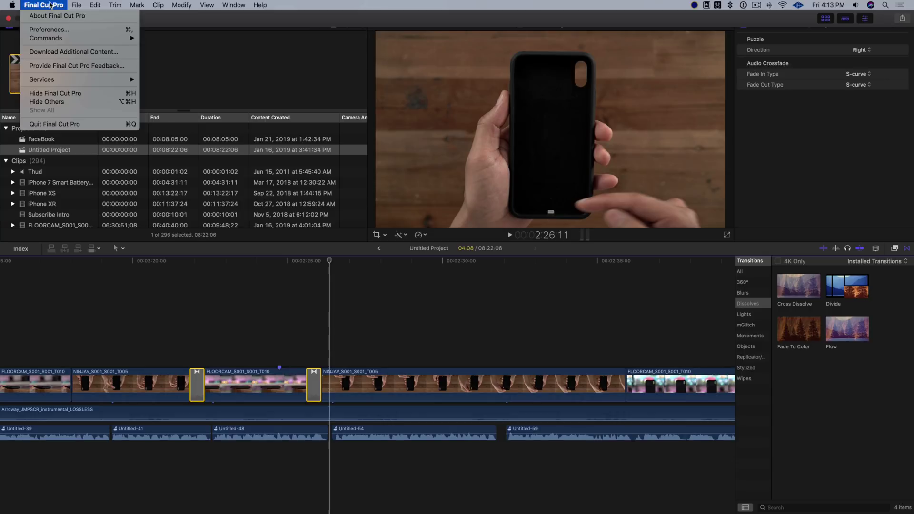
left_click(54, 30)
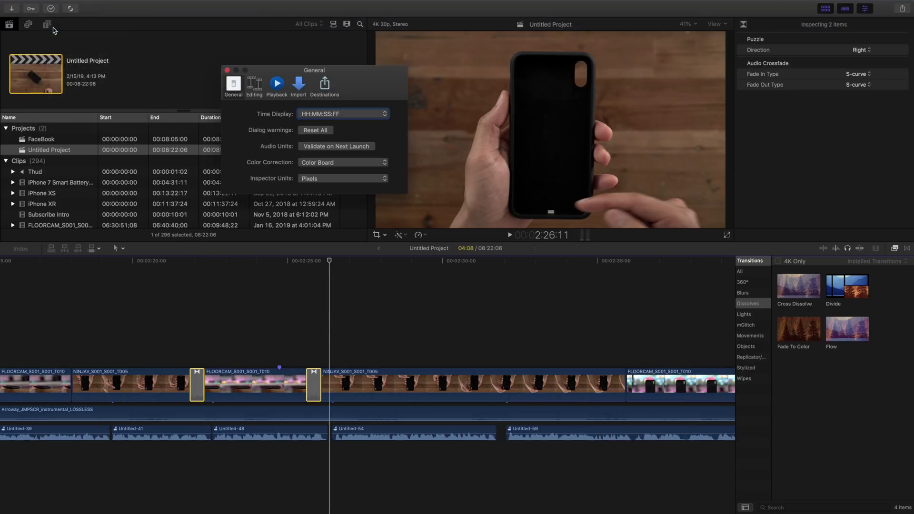
left_click(255, 85)
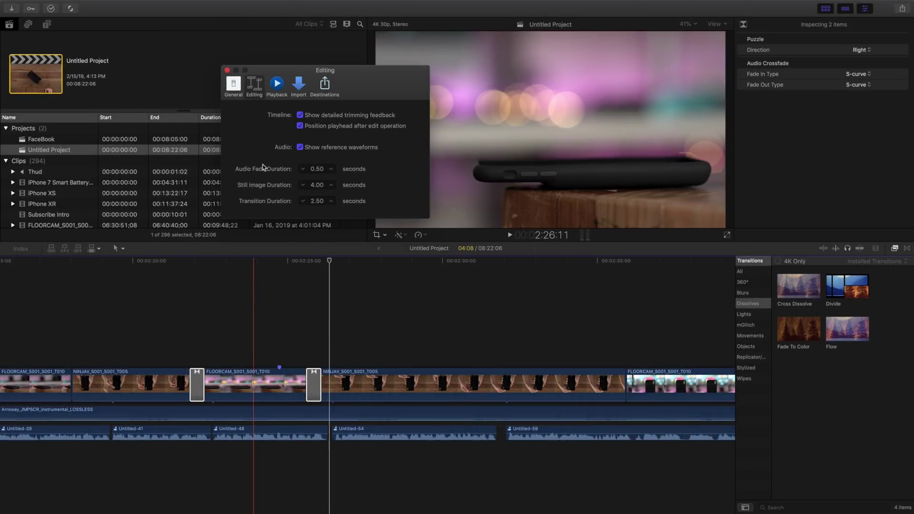
left_click(227, 71)
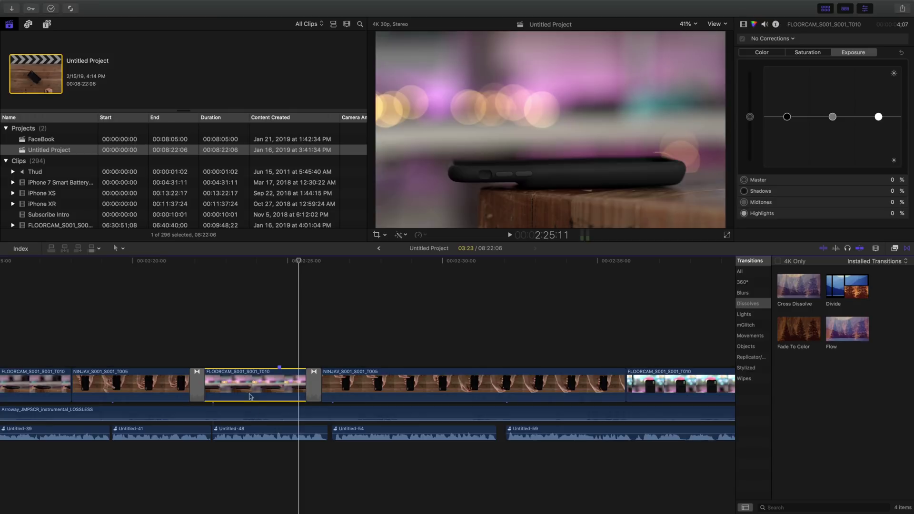
Zoom in on the NINJAV–FLOORCAM cut, lengthen its cross dissolve to 1:08, and preview it.
key("z")
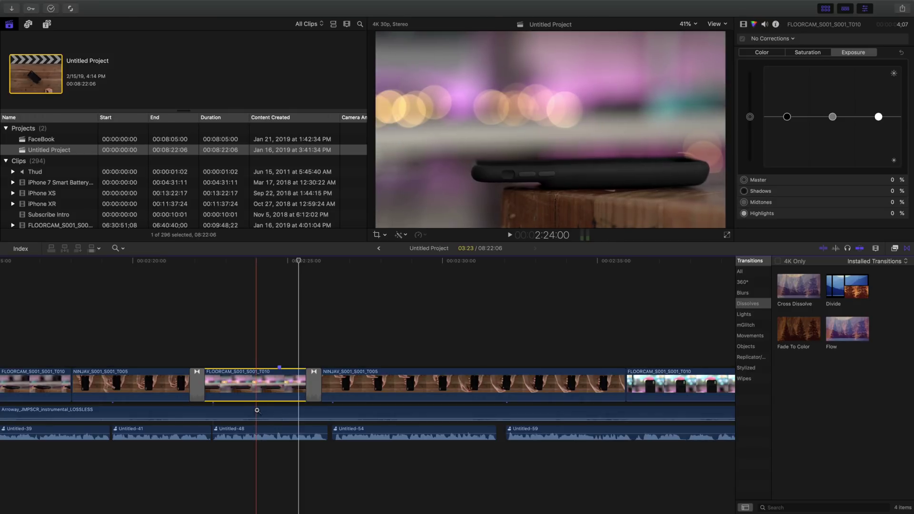
left_click_drag(261, 406, 363, 344)
key("a")
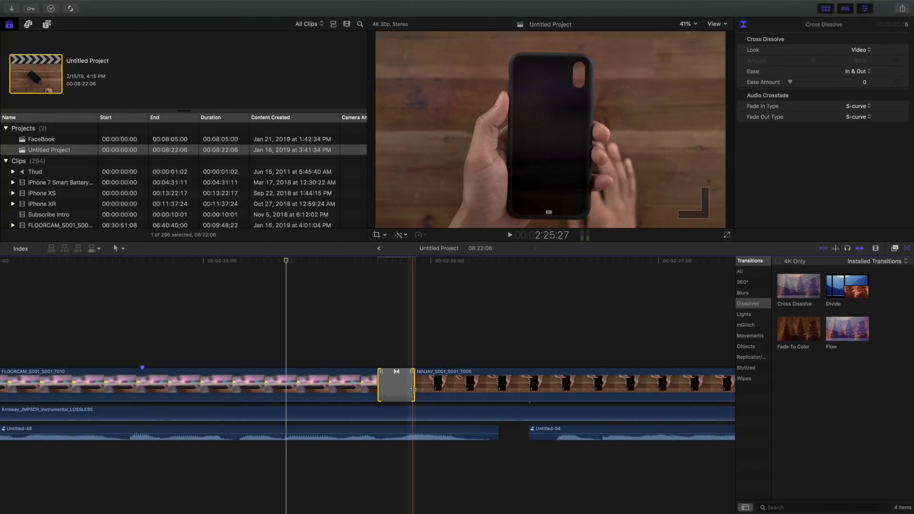
key("shift+z")
left_click(205, 381)
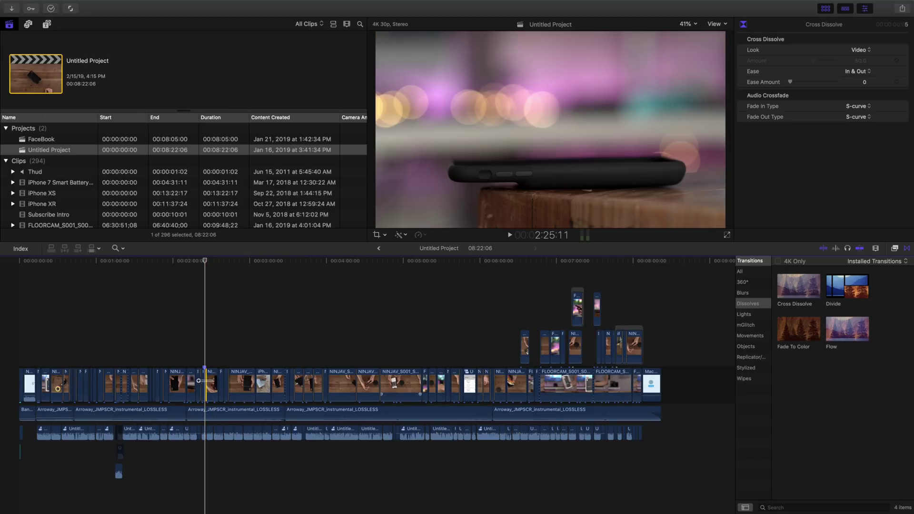
key("super+equal")
key("super+equal")
key("super+equal")
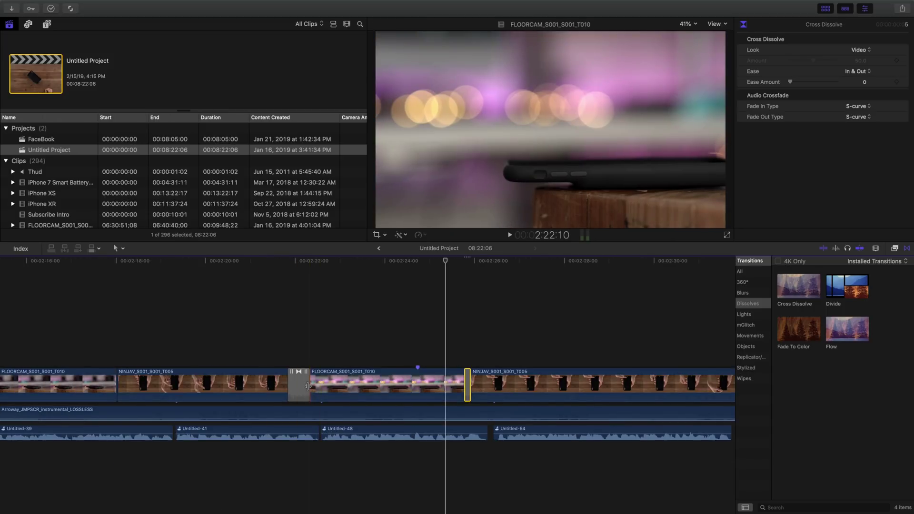
left_click_drag(308, 386, 327, 386)
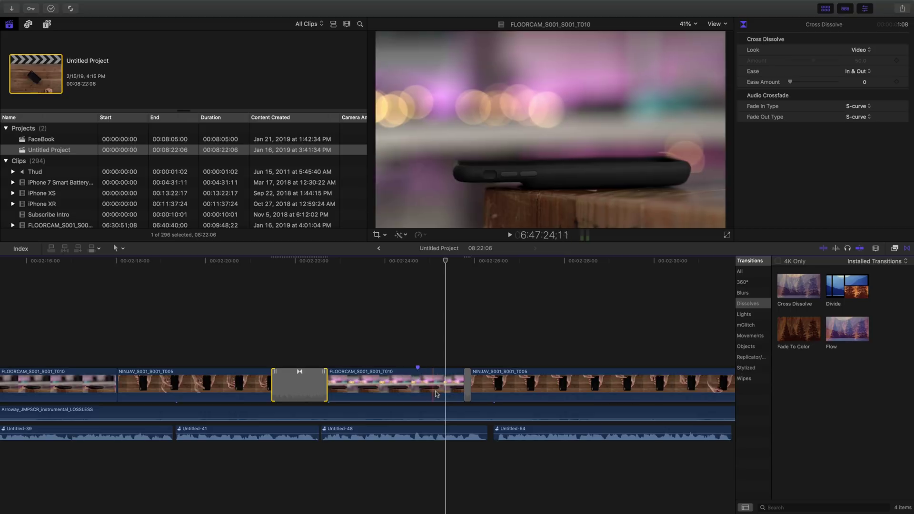
key("/")
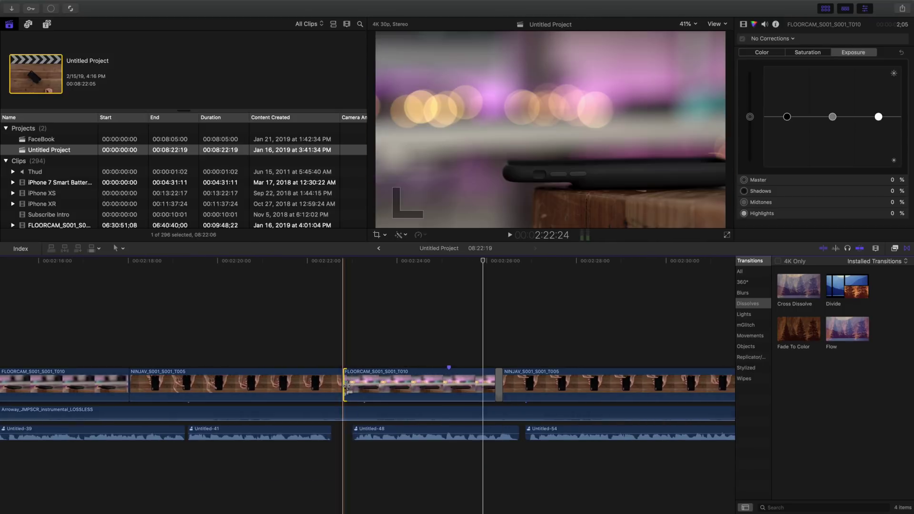
Add a transition at the NINJAV–FLOORCAM cut and extend NINJAV, rippling later clips.
key("super+t")
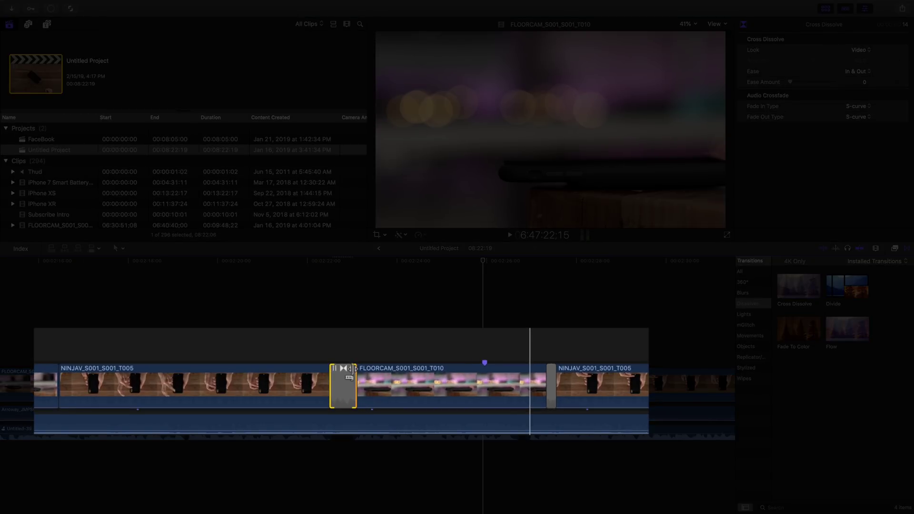
mouse_move(352, 379)
left_mouse_down()
mouse_move(492, 376)
mouse_move(224, 377)
mouse_move(370, 376)
left_mouse_up()
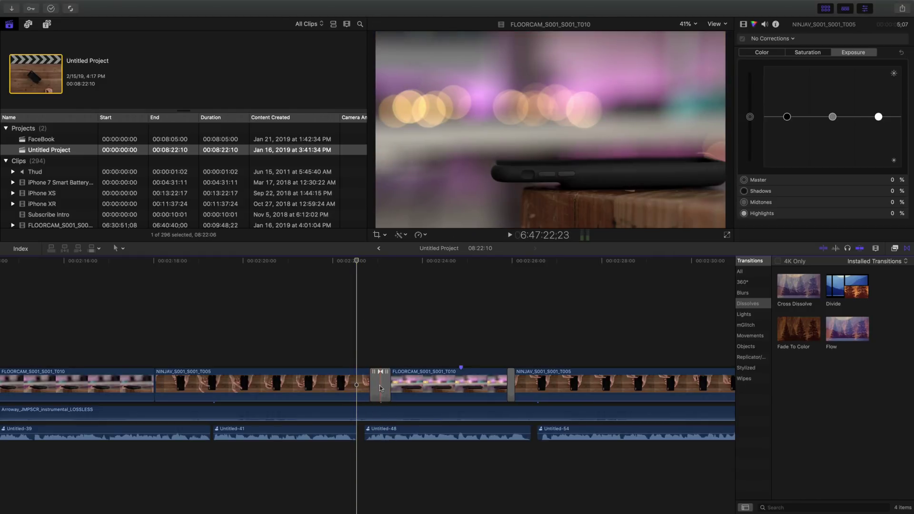
Roll the Cross Dissolve's edit point earlier, later, then earlier again, previewing each change.
left_click(380, 388)
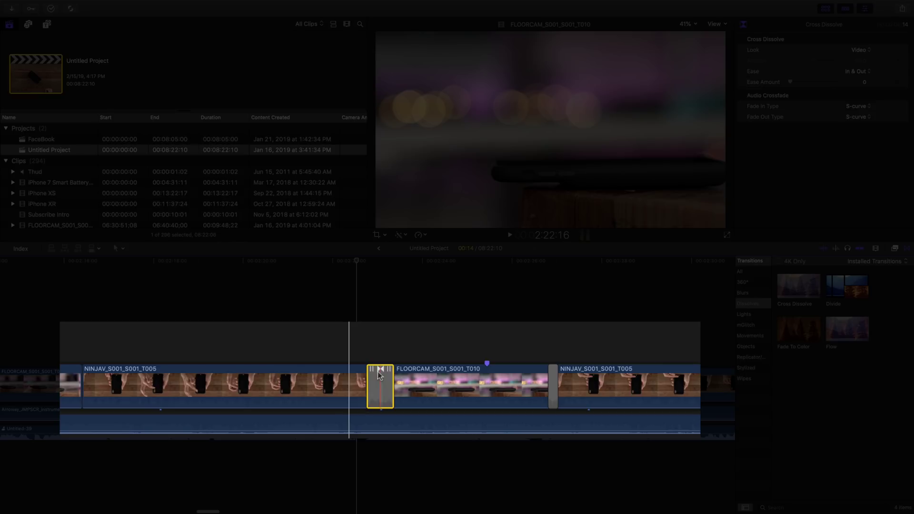
left_click_drag(380, 369, 184, 371)
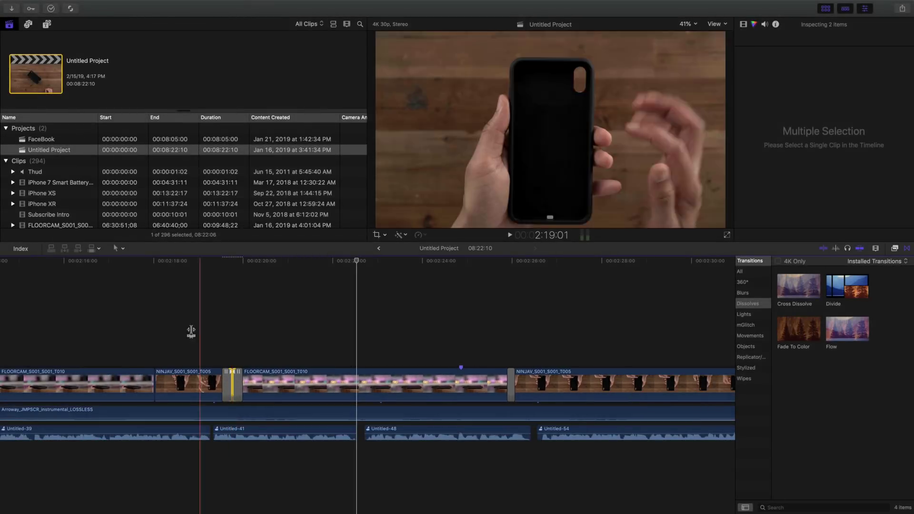
key("space")
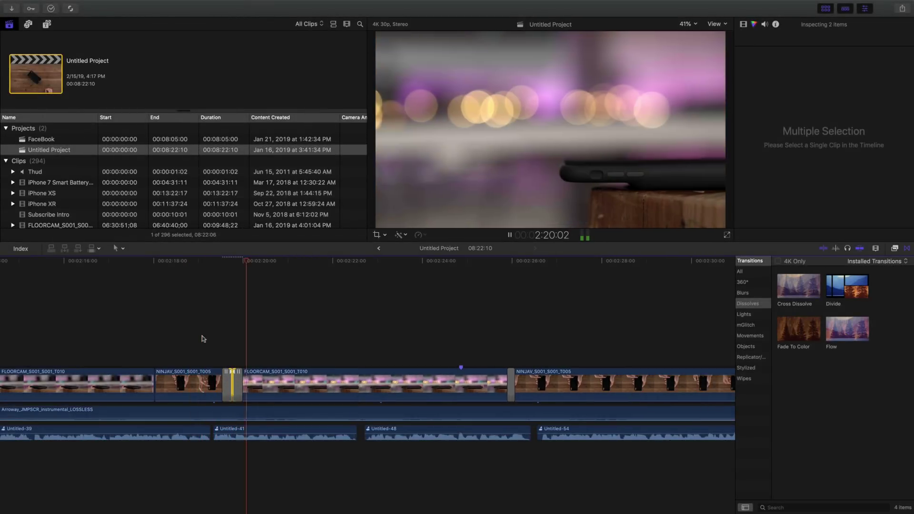
left_click_drag(232, 378, 481, 388)
key("space")
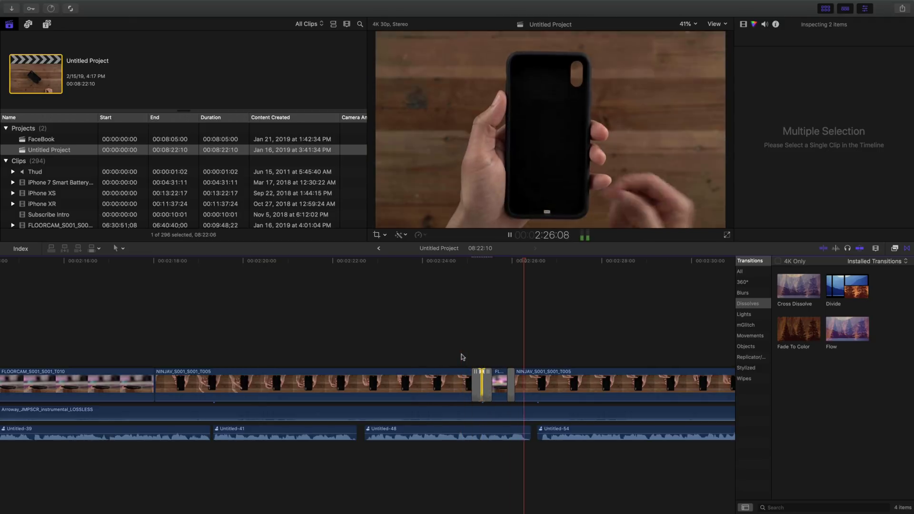
left_click_drag(469, 381, 290, 387)
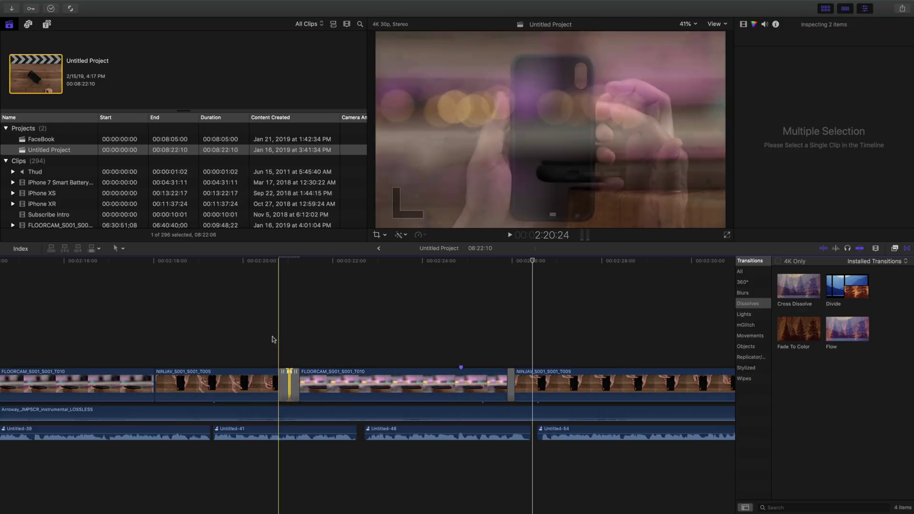
key("space")
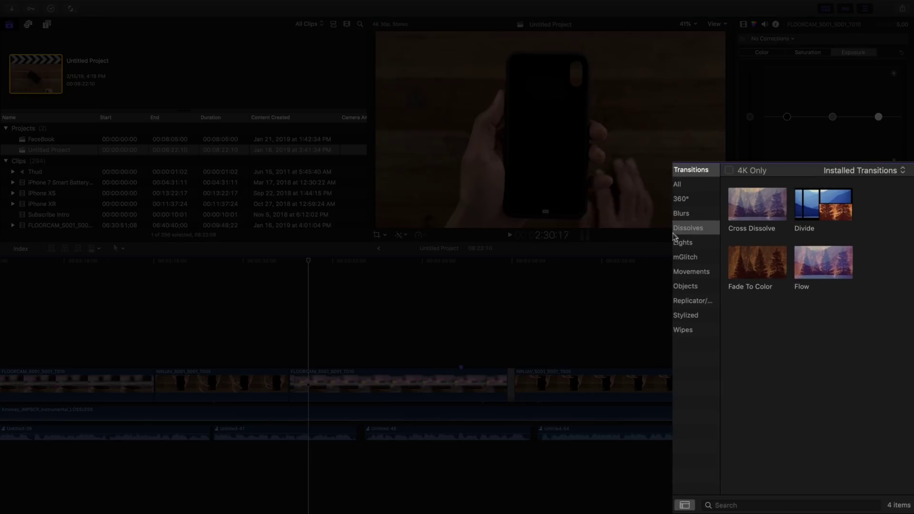
Drop a Cross Dissolve on the NINJAV–FLOORCAM cut, then add the default dissolve with Command-T.
left_click_drag(746, 208, 289, 384)
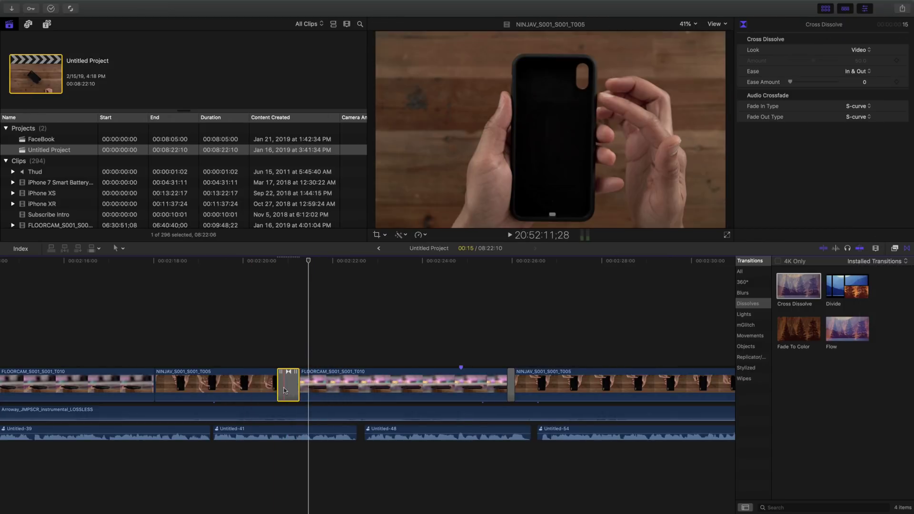
left_click(284, 390)
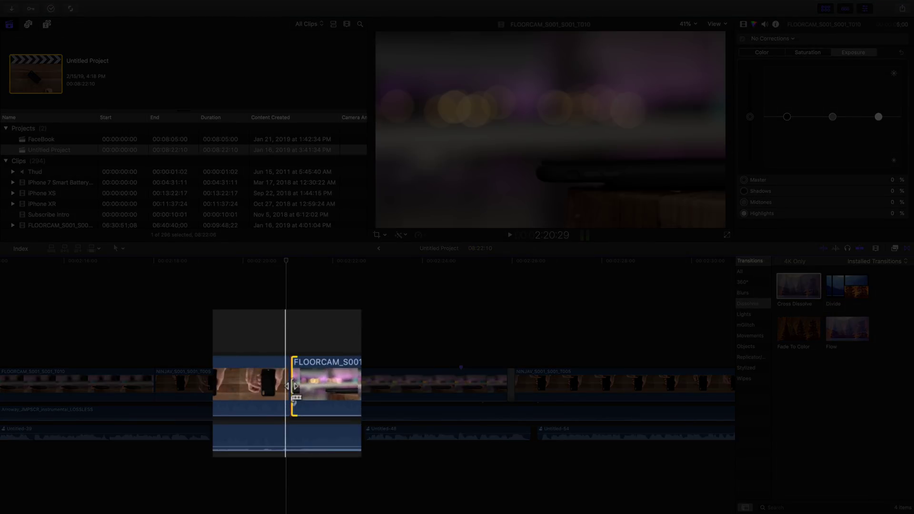
key("super+t")
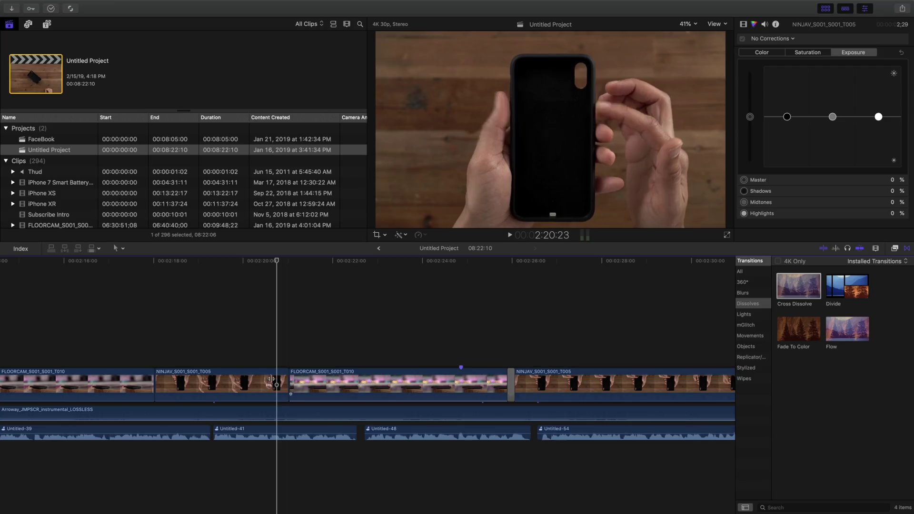
Select the NINJAV_S001_S001_T005 clip and add default dissolves to both its ends.
left_click(225, 380)
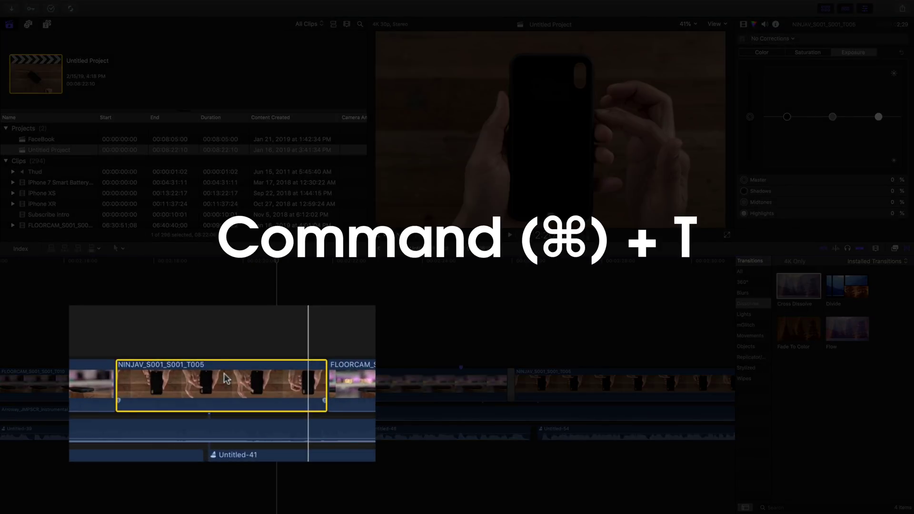
key("super+t")
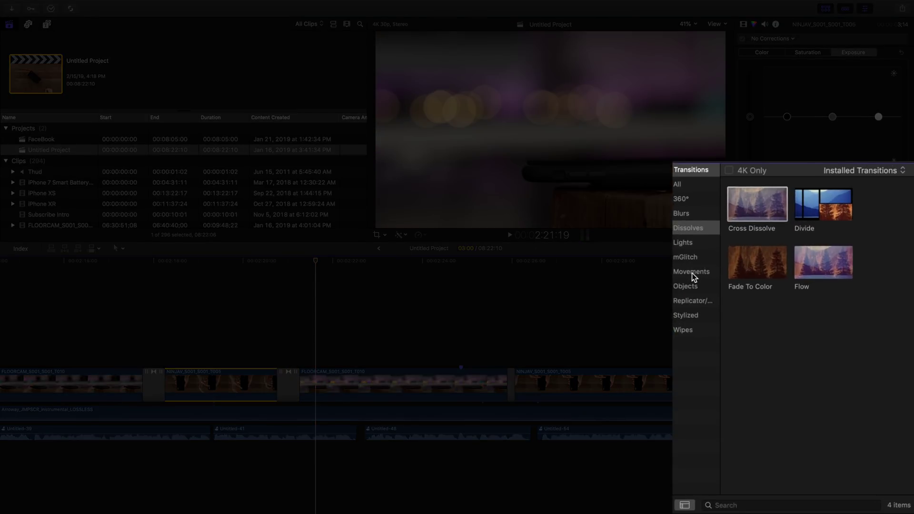
Drag Puzzle from Movements onto the NINJAV clip's end transition and preview it.
left_click(692, 272)
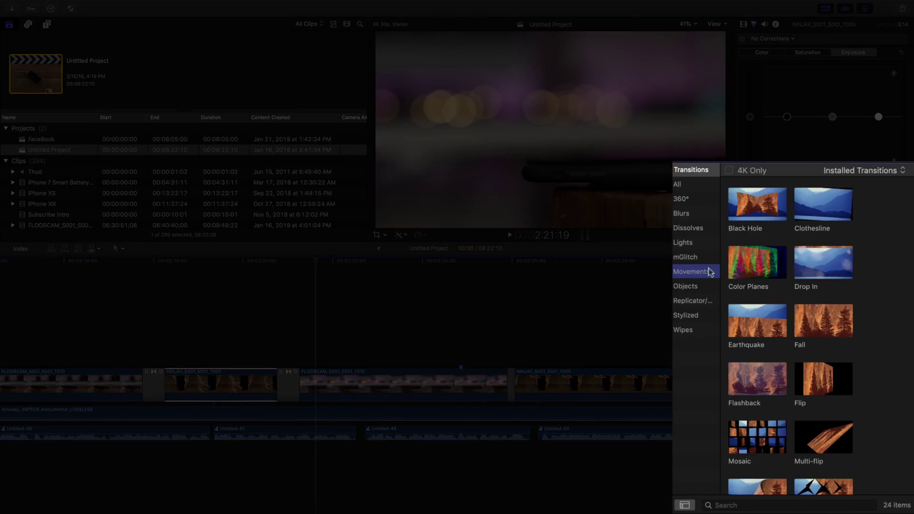
scroll(761, 301, "down", 8)
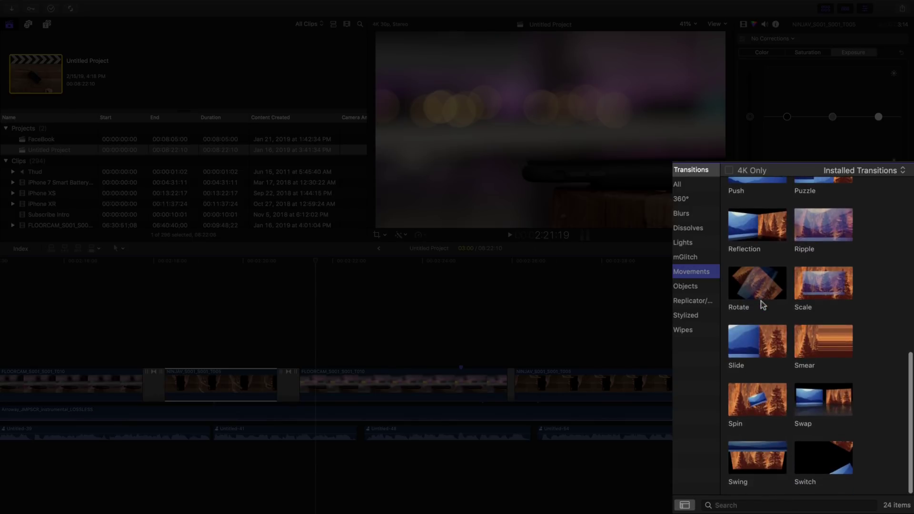
scroll(761, 301, "up", 2)
left_click_drag(818, 213, 290, 387)
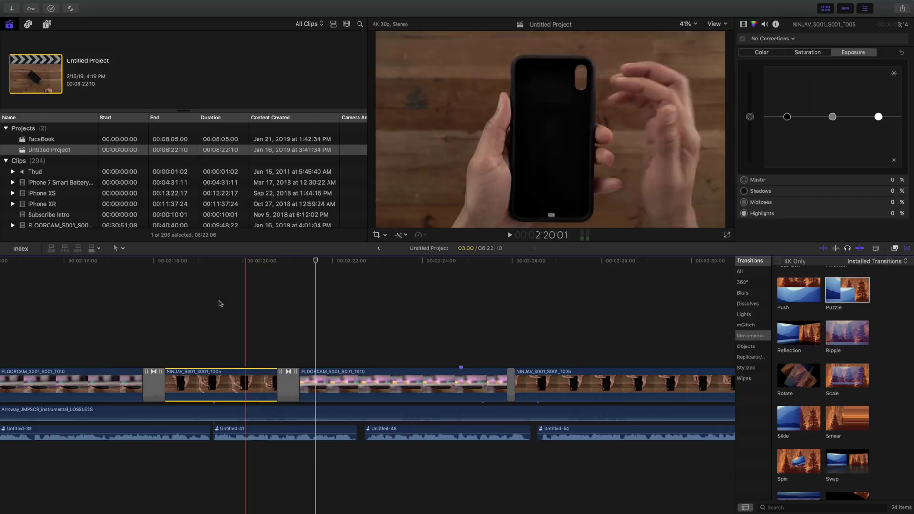
key("space")
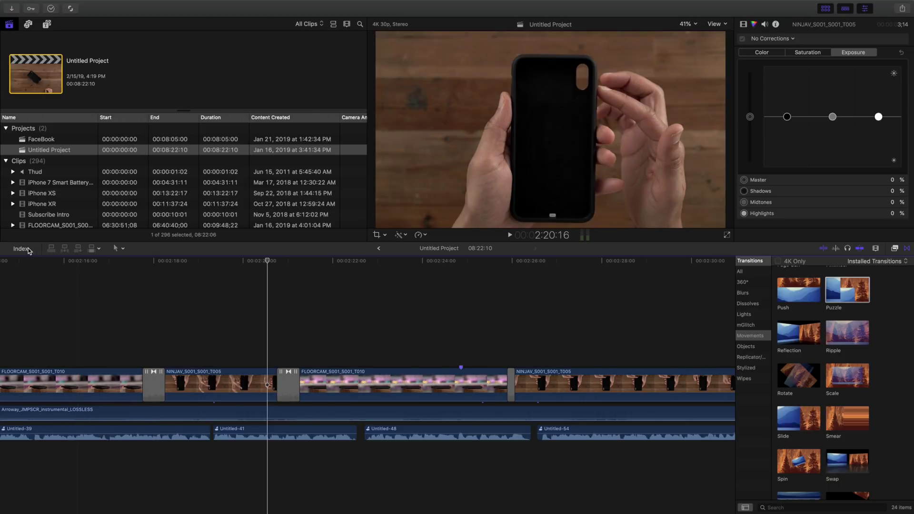
Open the timeline index, jump to the Puzzle and a Cross Dissolve, then search 'cross'.
left_click(28, 249)
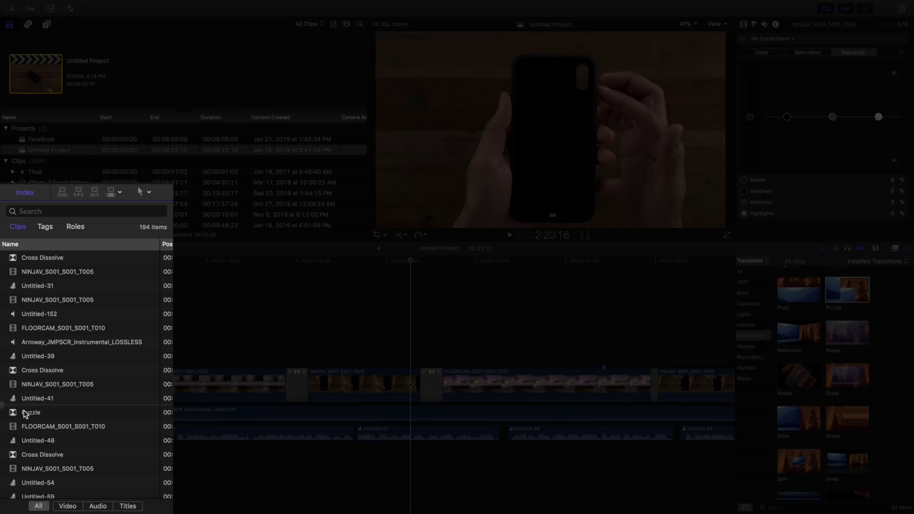
left_click(25, 415)
left_click(42, 373)
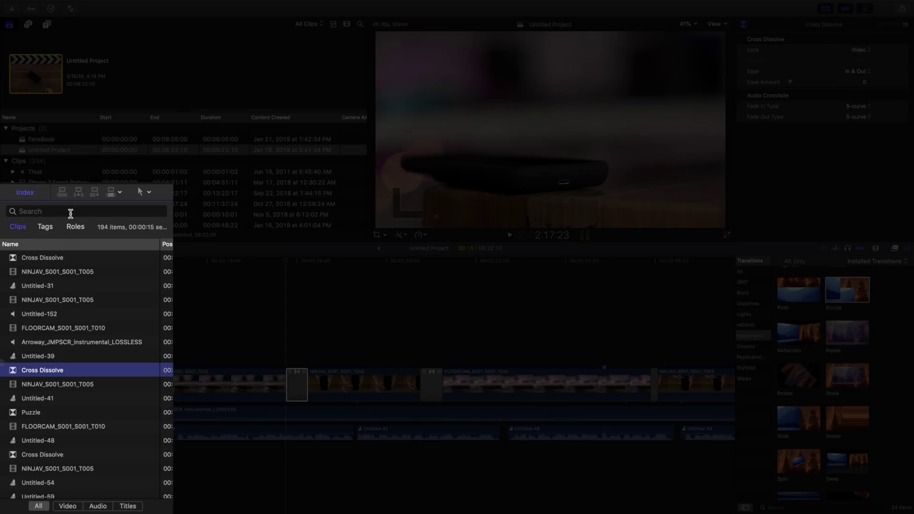
left_click(70, 214)
type("cr")
type("oss")
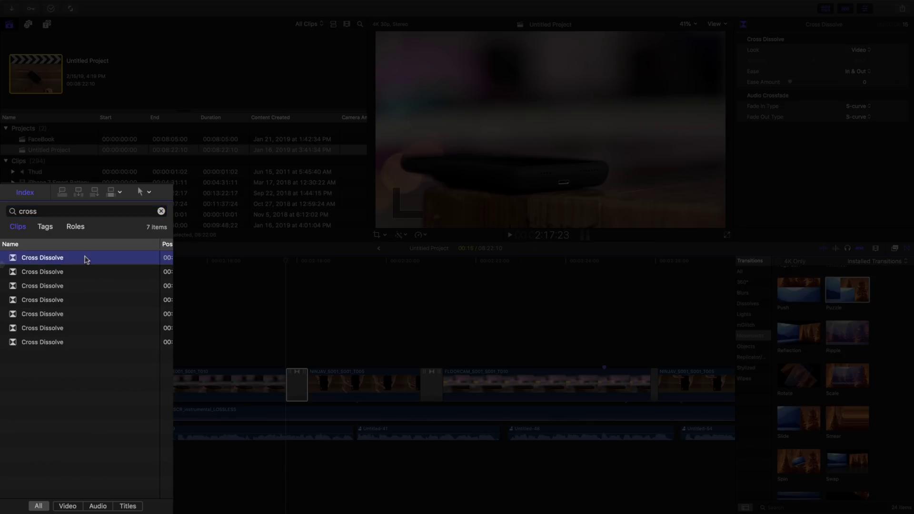
Step down through the Cross Dissolve results and back up to the first one.
left_click(86, 259)
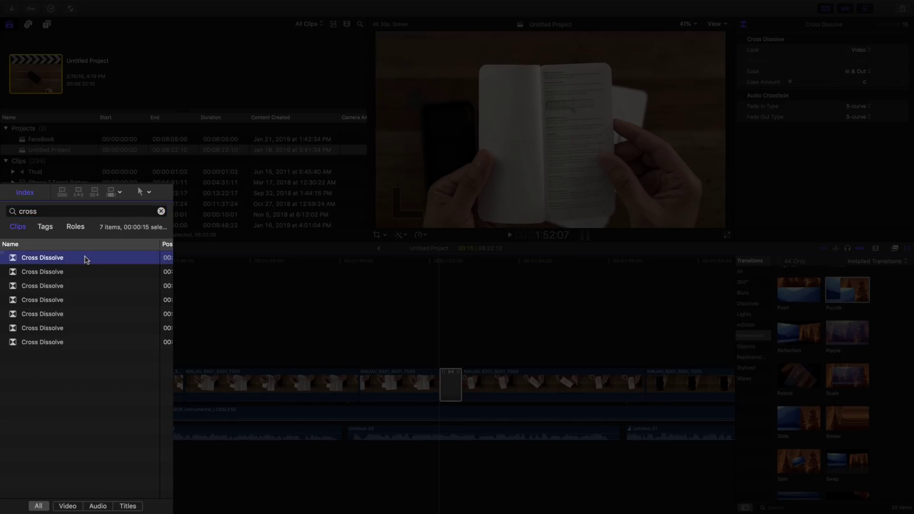
key("Down")
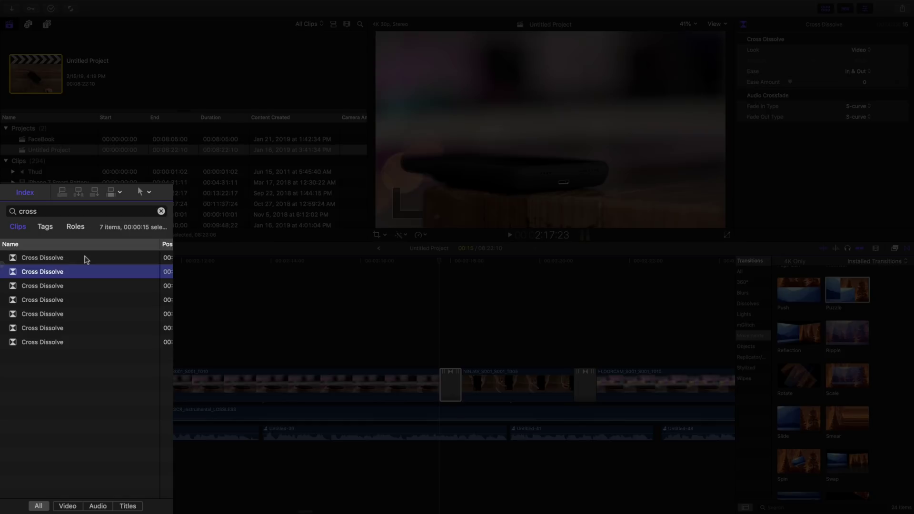
key("Down")
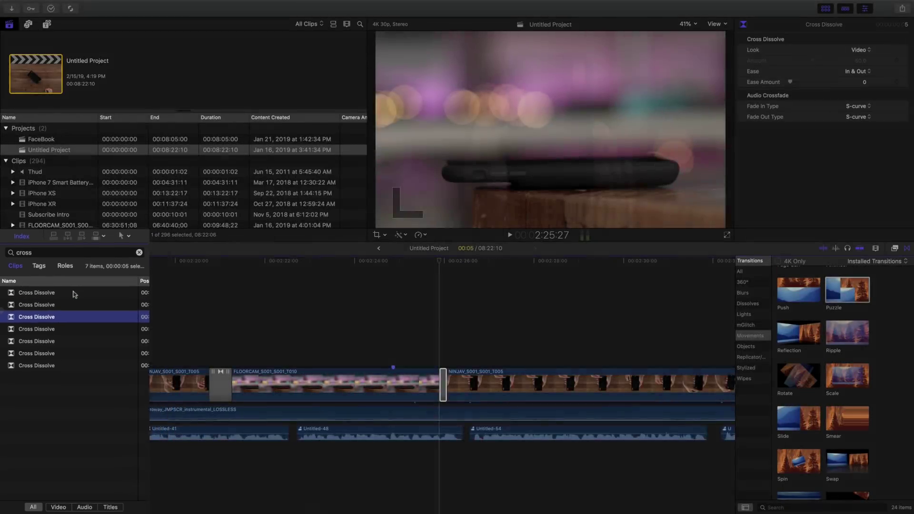
key("Down")
key("Down")
key("Down")
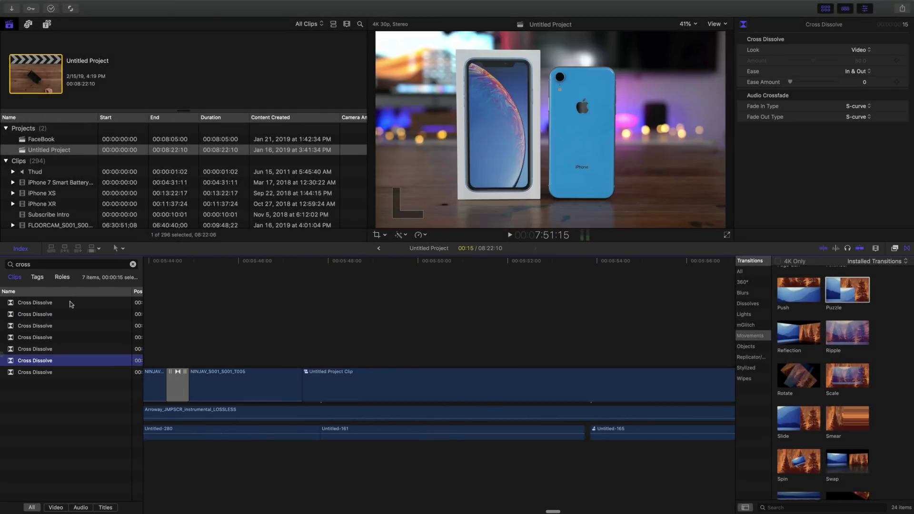
key("Up")
key("Up")
key("Up")
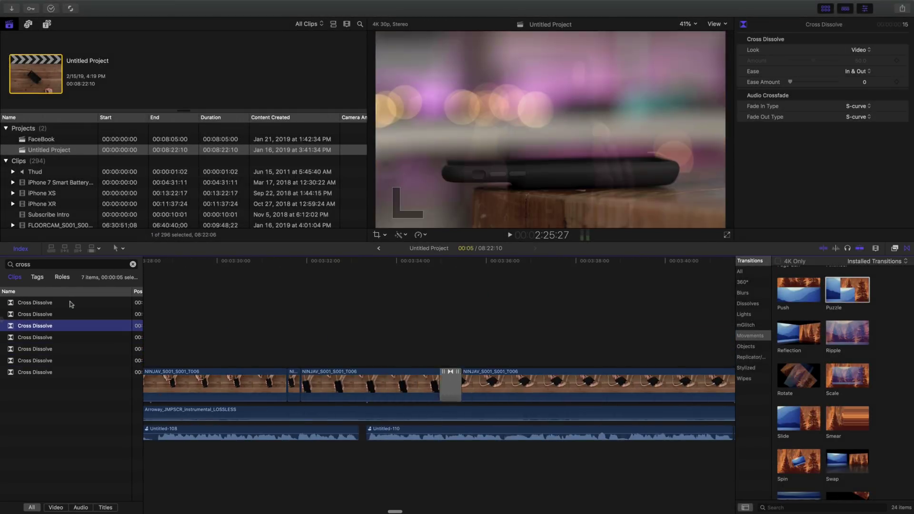
key("Up")
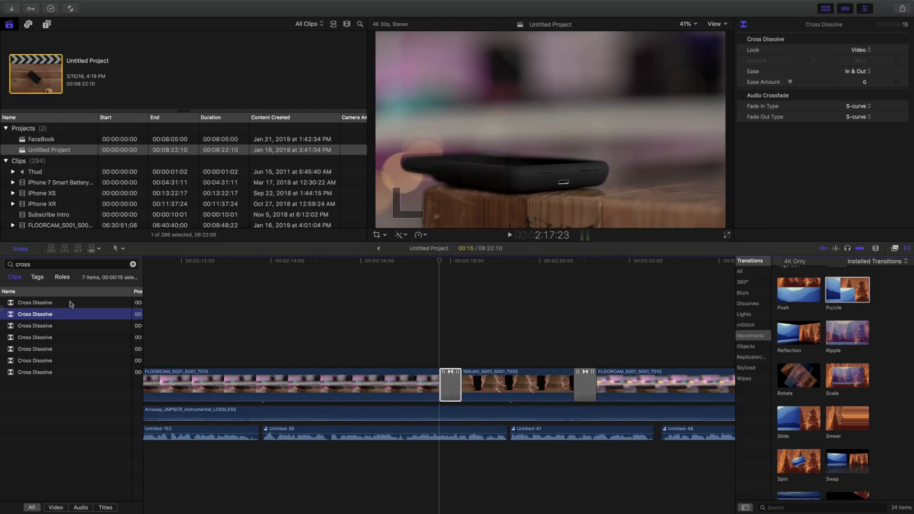
key("Up")
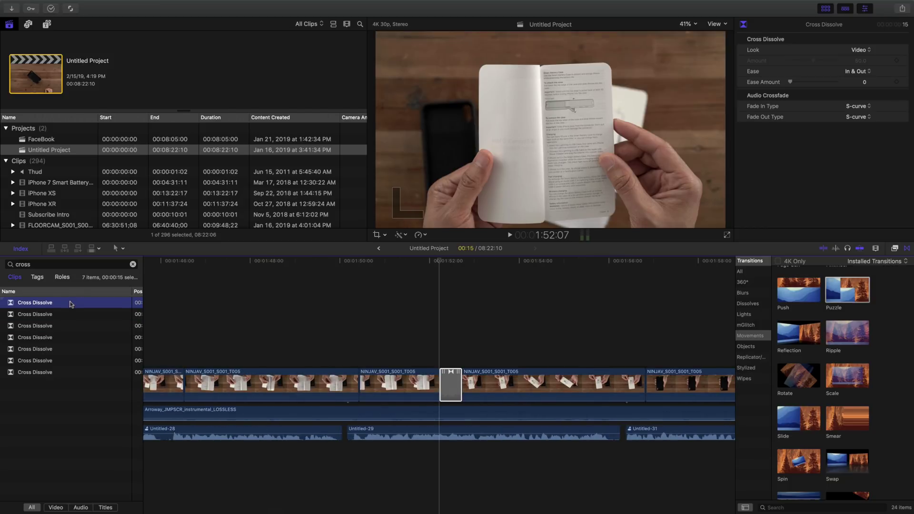